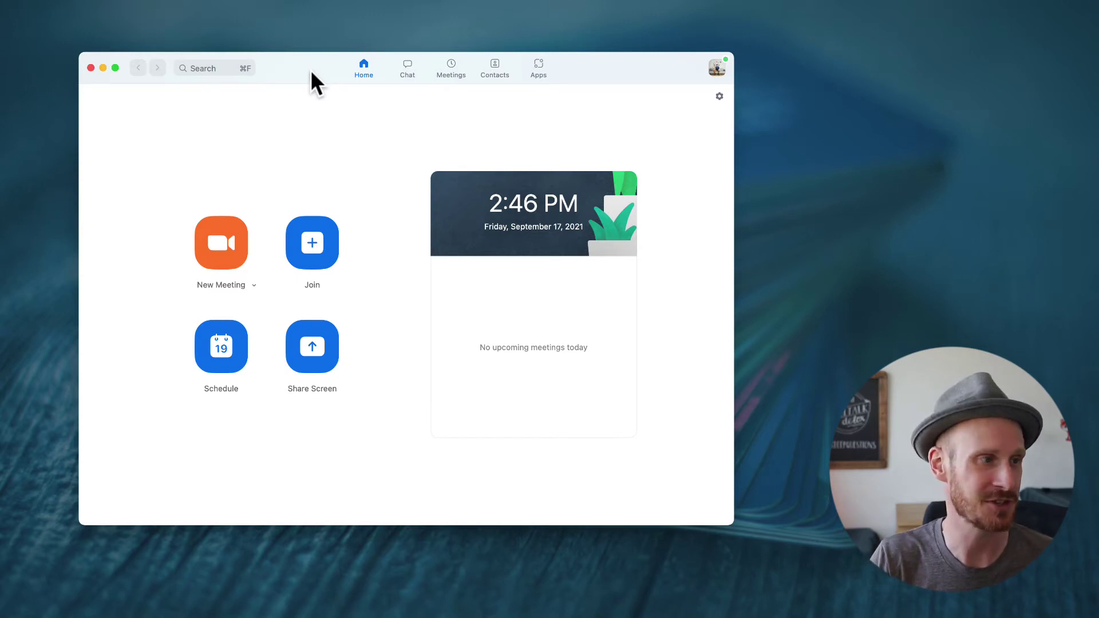
Open the web profile page from the avatar menu and from Settings > Profile > Edit My Profile.
{"action": "left_click", "coordinate": [715, 70]}
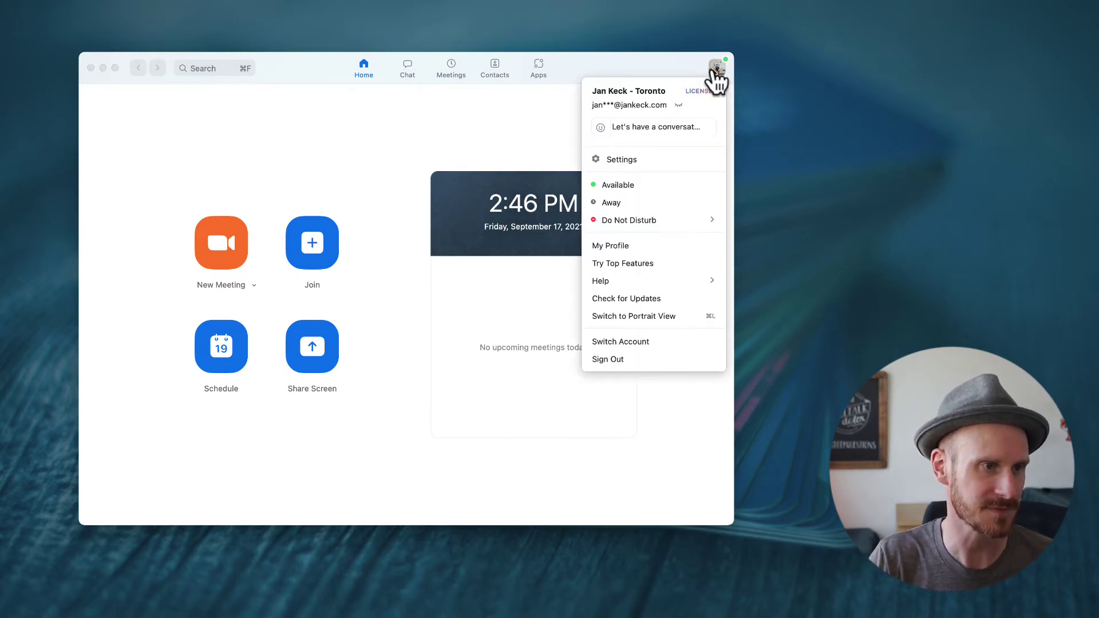
{"action": "left_click", "coordinate": [651, 244]}
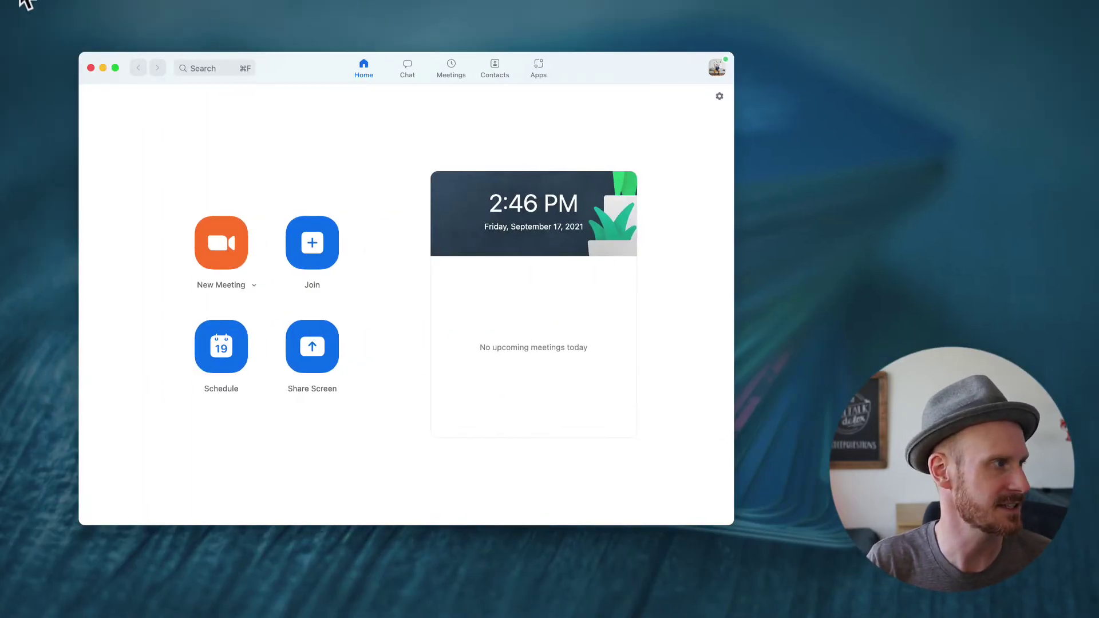
{"action": "left_click", "coordinate": [26, 3]}
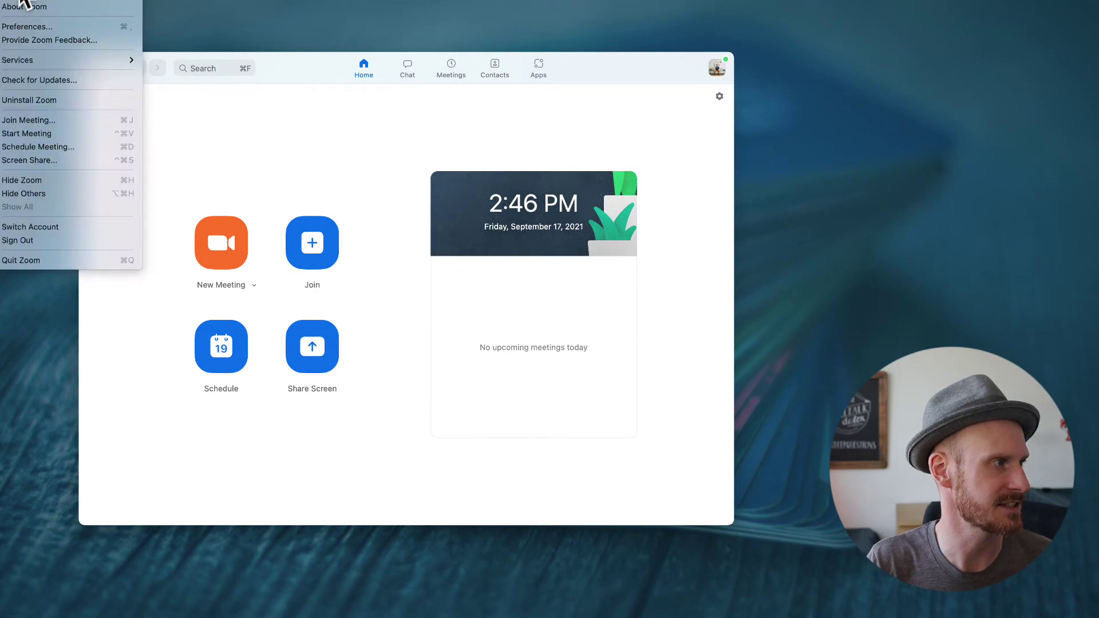
{"action": "left_click", "coordinate": [50, 28]}
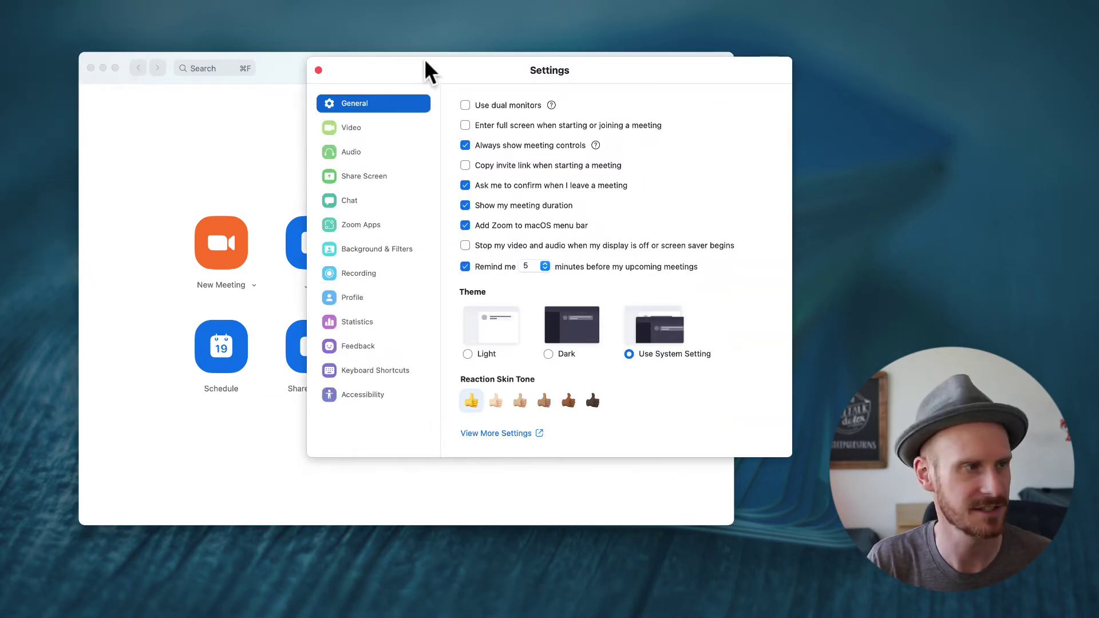
{"action": "left_click_drag", "start_coordinate": [435, 72], "coordinate": [421, 89]}
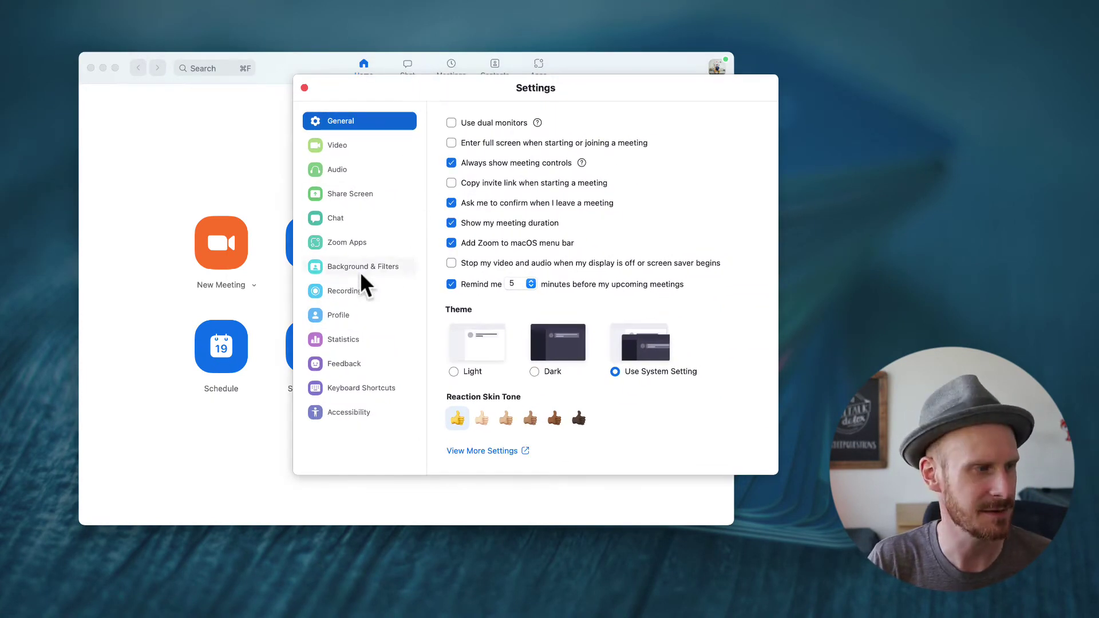
{"action": "left_click", "coordinate": [356, 313]}
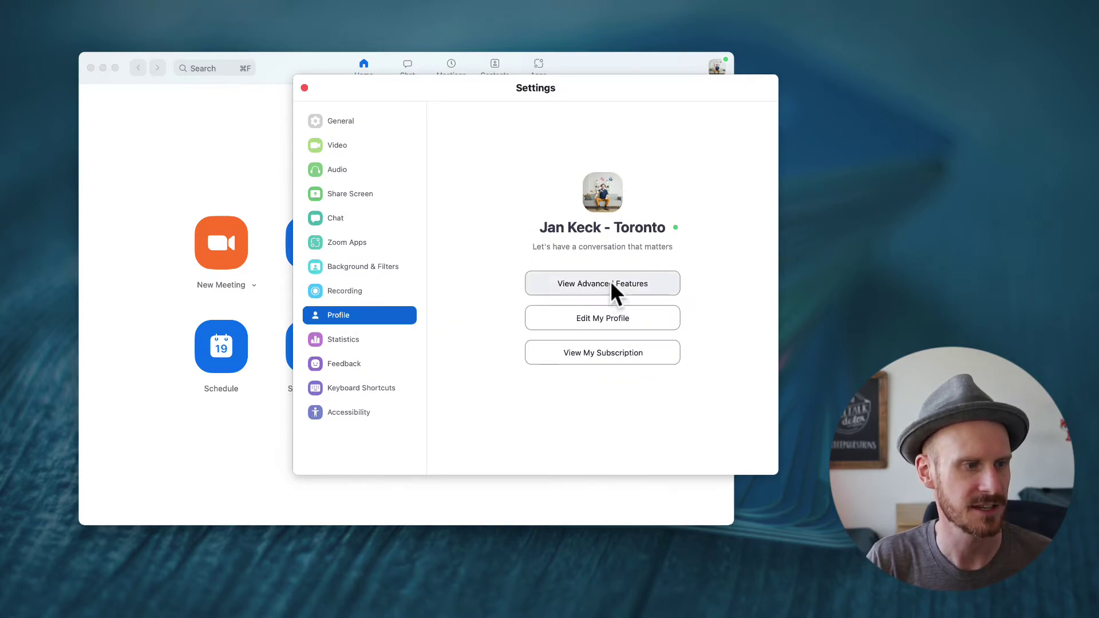
{"action": "left_click", "coordinate": [612, 319]}
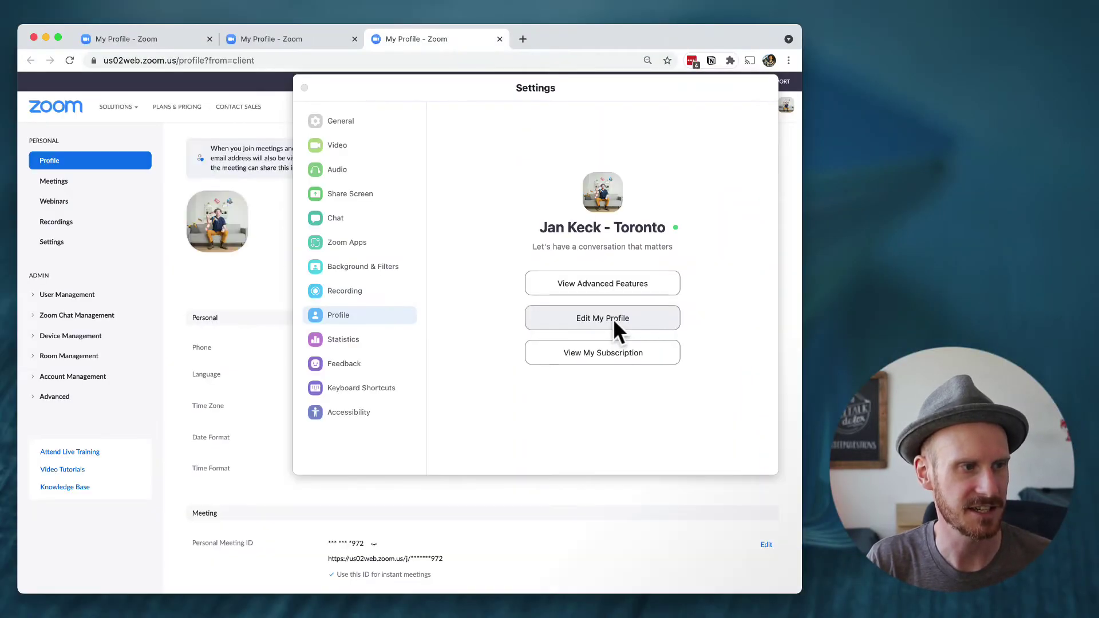
Close the Zoom Settings window and switch to the first My Profile browser tab.
{"action": "left_click", "coordinate": [304, 88]}
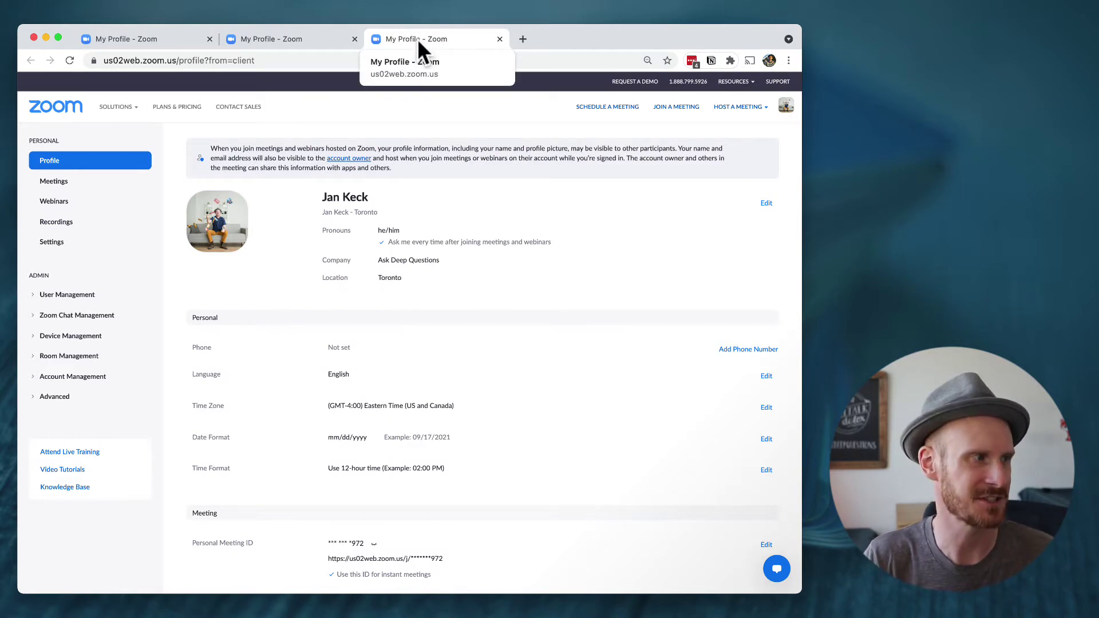
{"action": "left_click", "coordinate": [162, 41]}
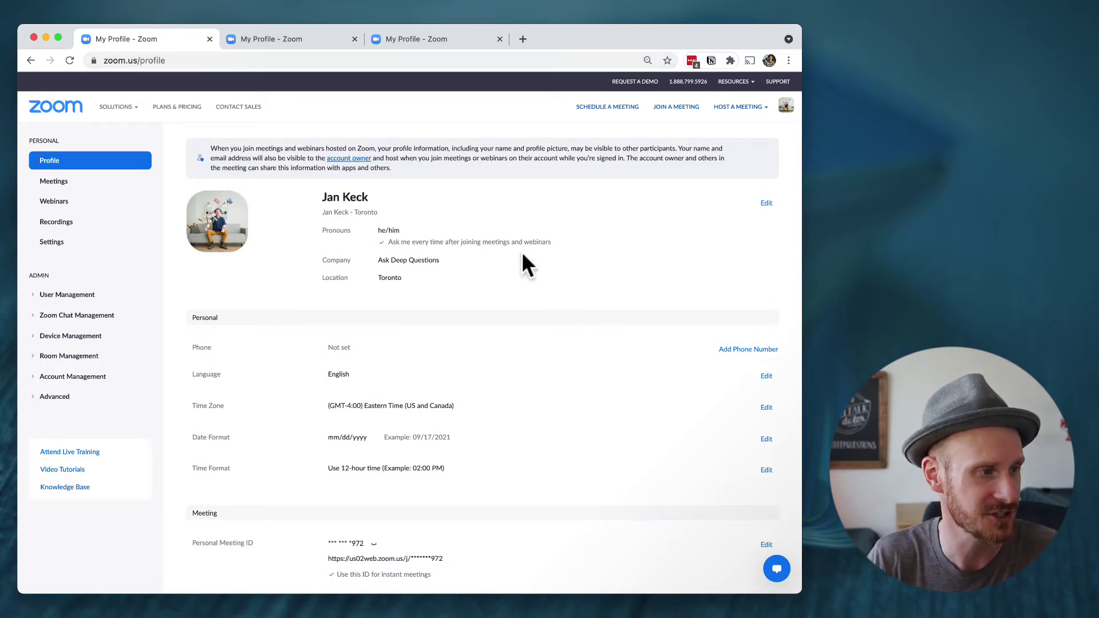
Open the profile editor and go through First Name, Last Name and Display Name, selecting 'Toronto'.
{"action": "left_click", "coordinate": [767, 203]}
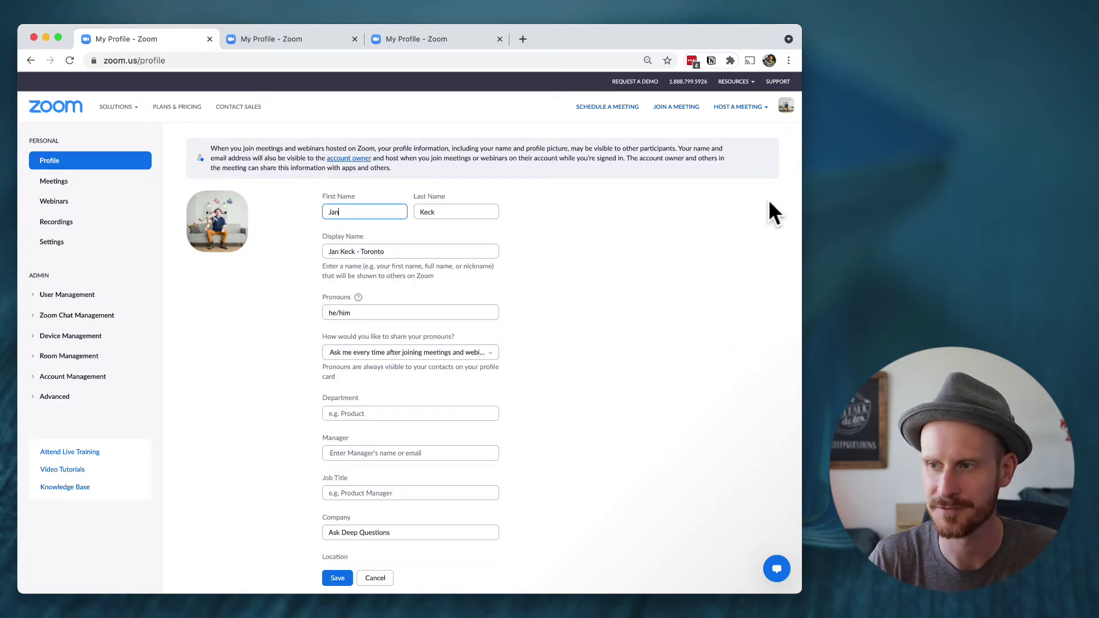
{"action": "left_click", "coordinate": [357, 212]}
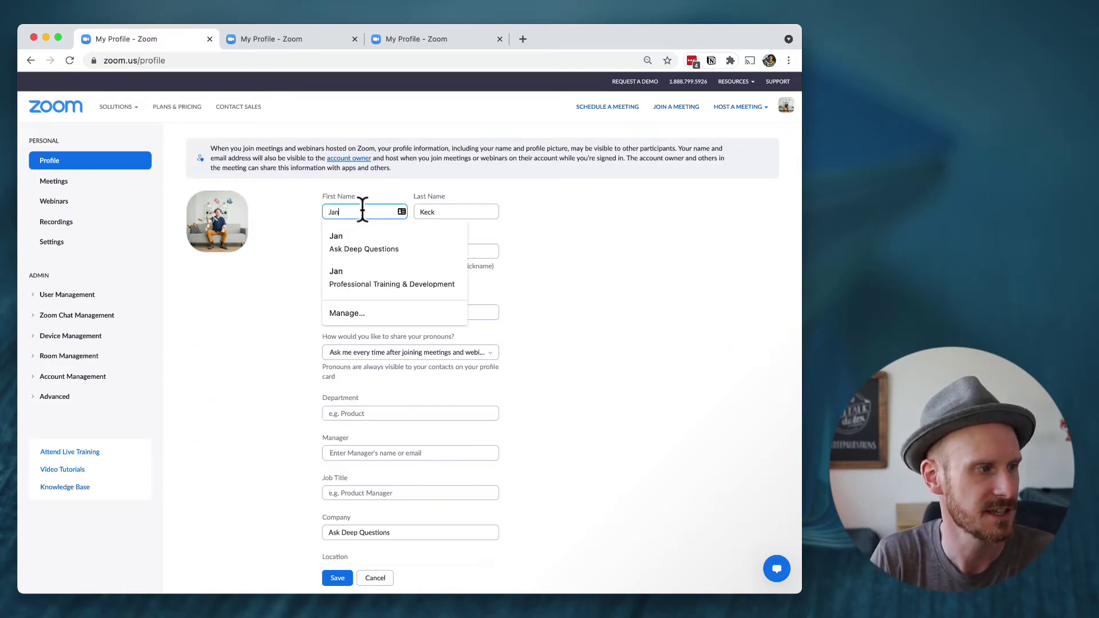
{"action": "left_click", "coordinate": [462, 211]}
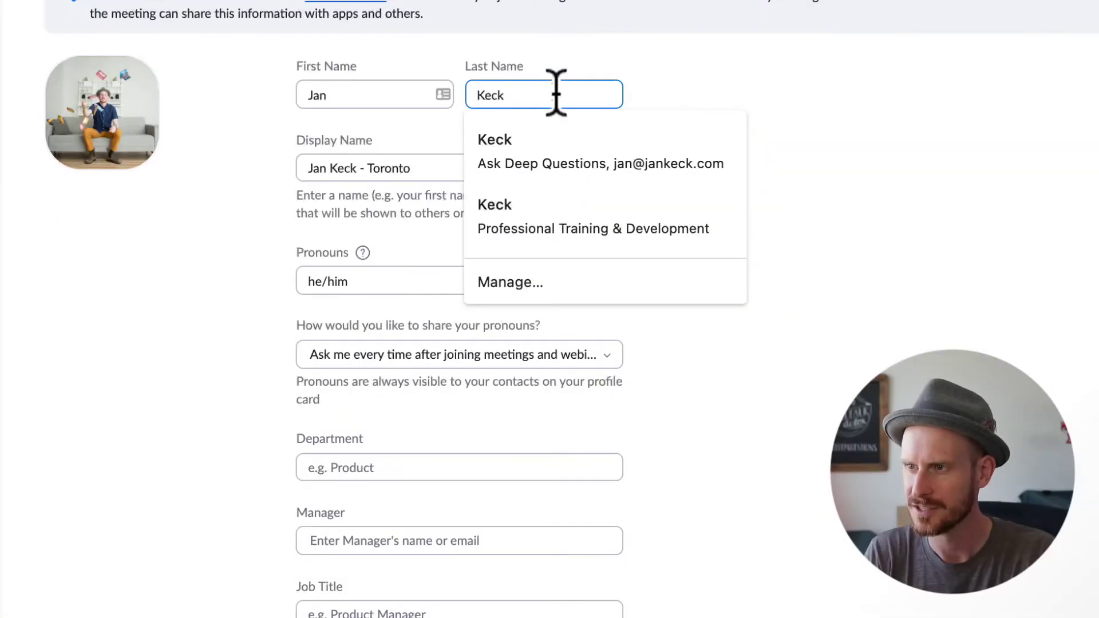
{"action": "left_click", "coordinate": [736, 86]}
{"action": "left_click", "coordinate": [464, 171]}
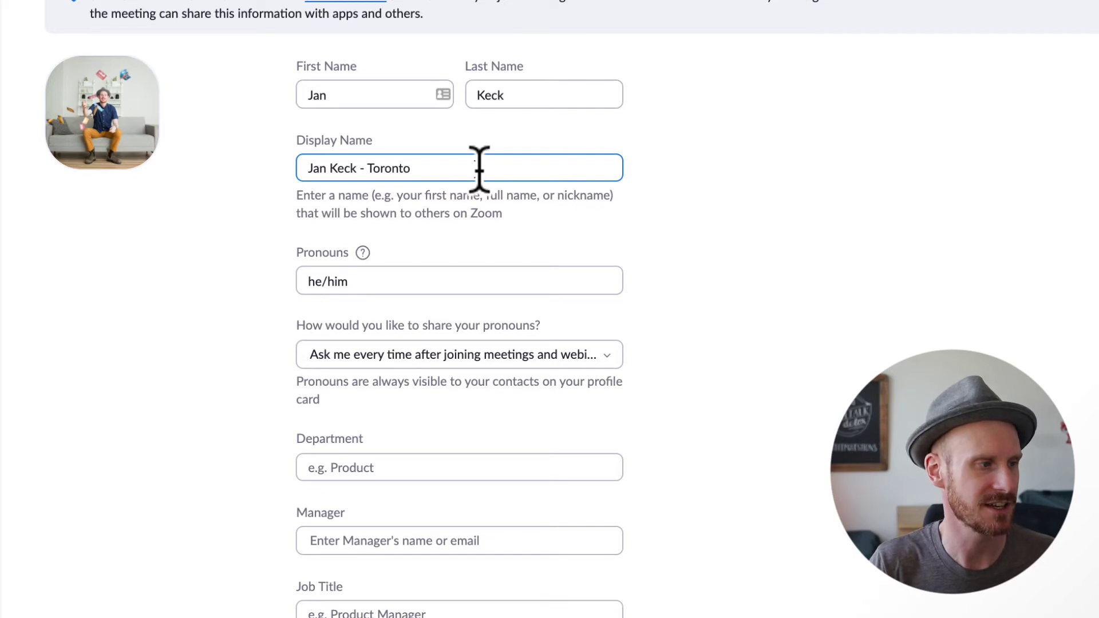
{"action": "left_click_drag", "start_coordinate": [367, 168], "coordinate": [441, 169]}
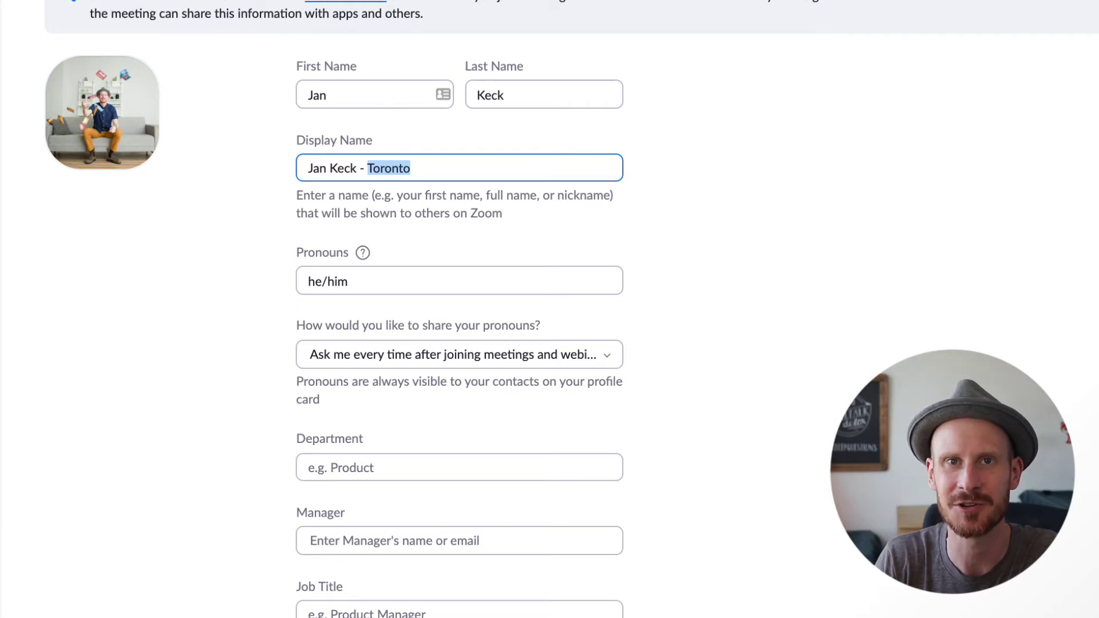
{"action": "left_click", "coordinate": [461, 167]}
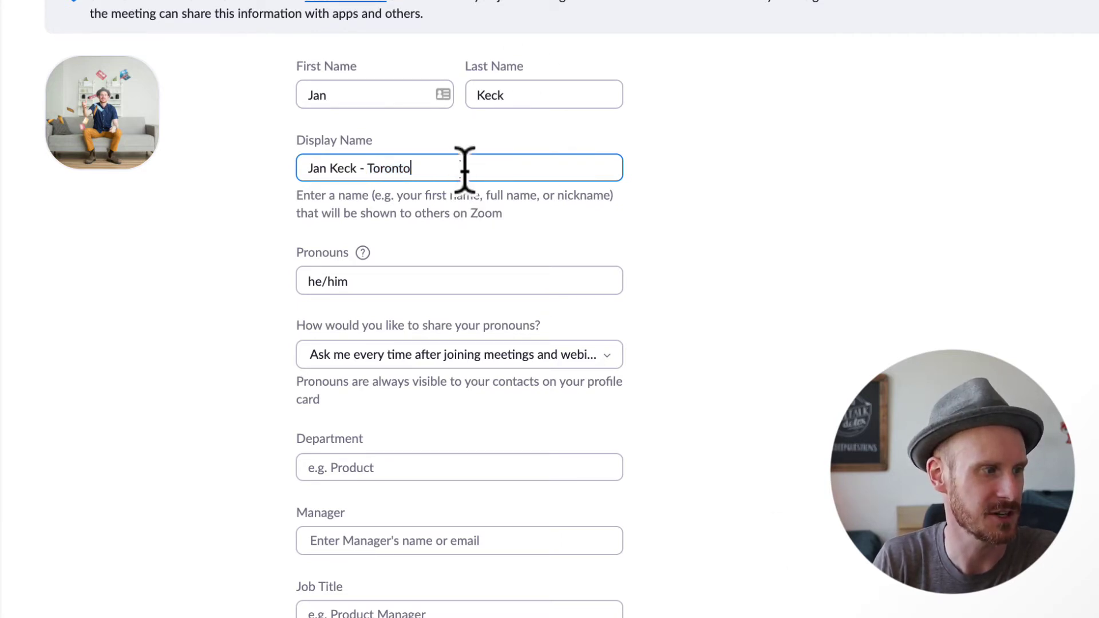
Enter he/him as pronouns, keeping sharing on 'Ask me every time after joining meetings and webinars'.
{"action": "left_click", "coordinate": [363, 255]}
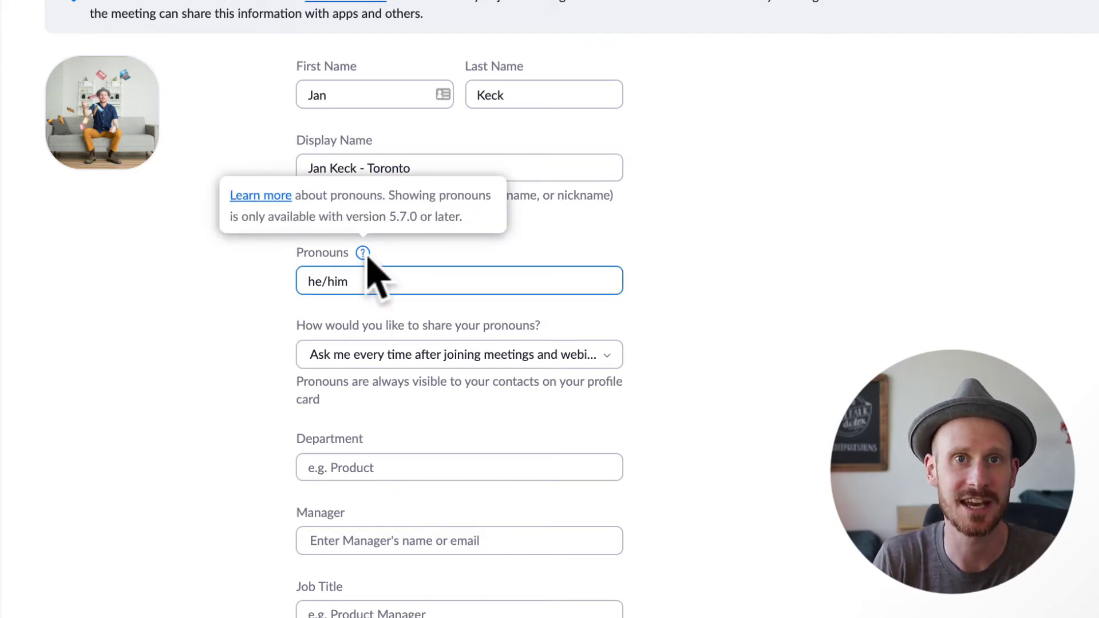
{"action": "left_click", "coordinate": [380, 282]}
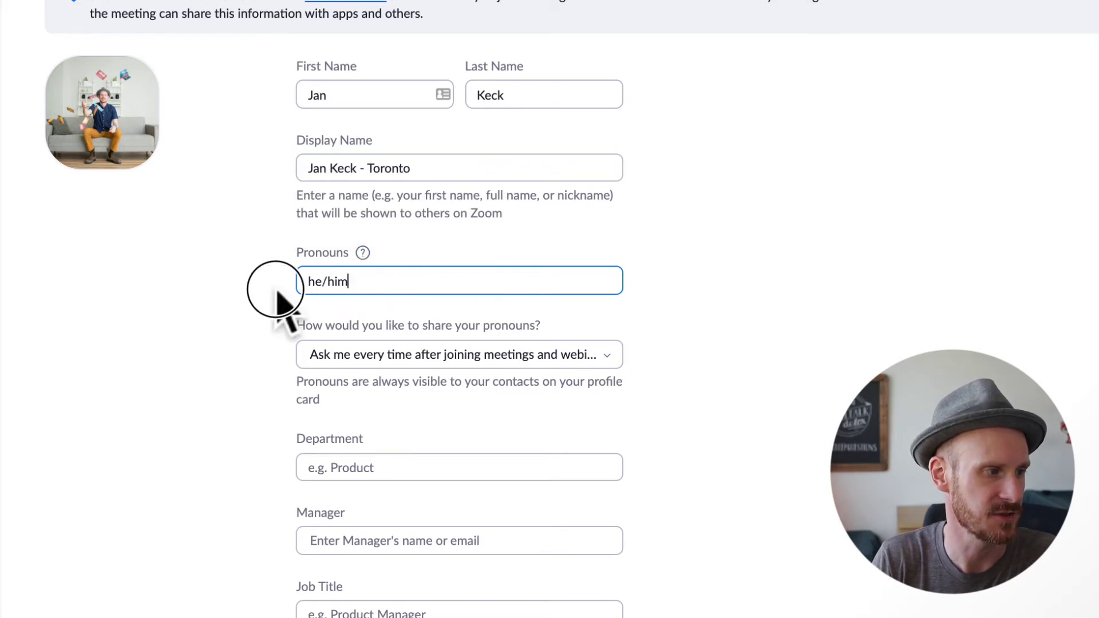
{"action": "left_click", "coordinate": [693, 269]}
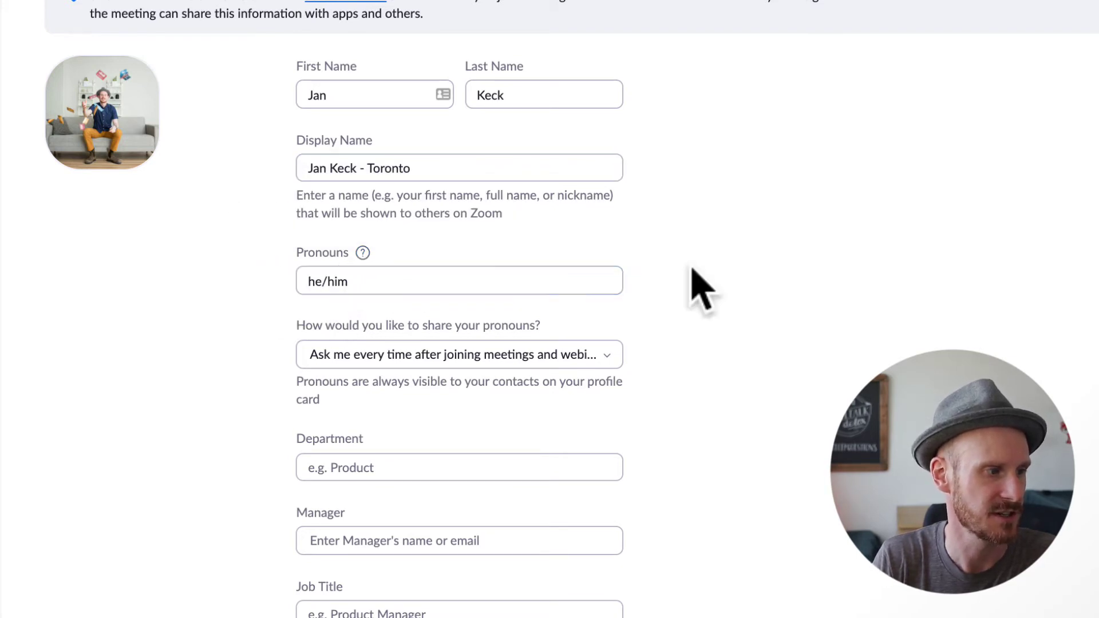
{"action": "left_click", "coordinate": [482, 349]}
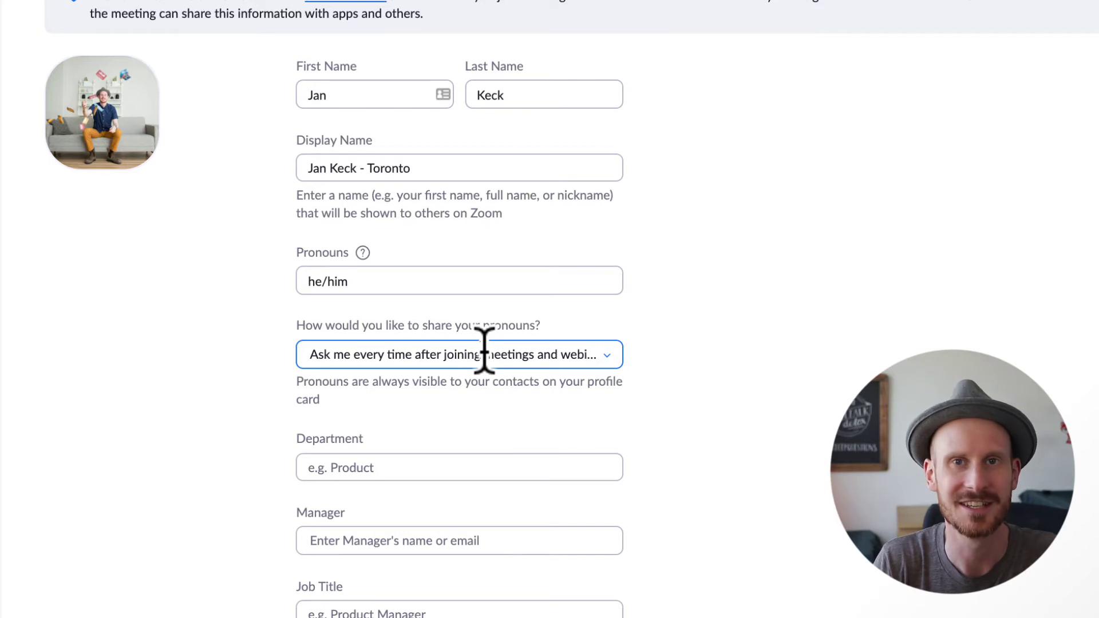
{"action": "left_click", "coordinate": [606, 357]}
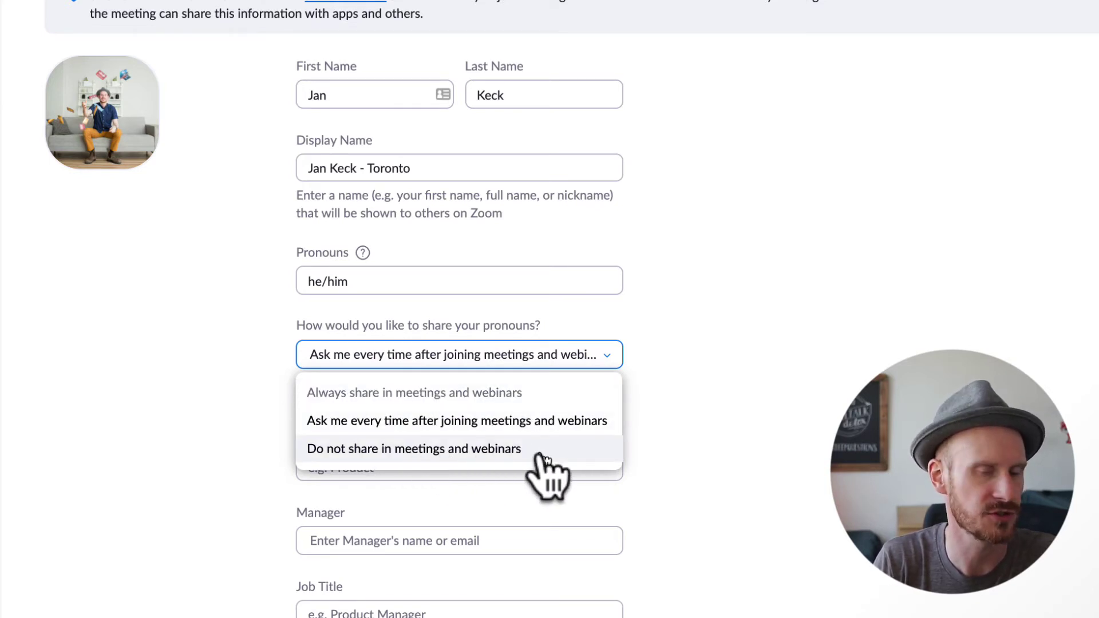
{"action": "left_click", "coordinate": [430, 422]}
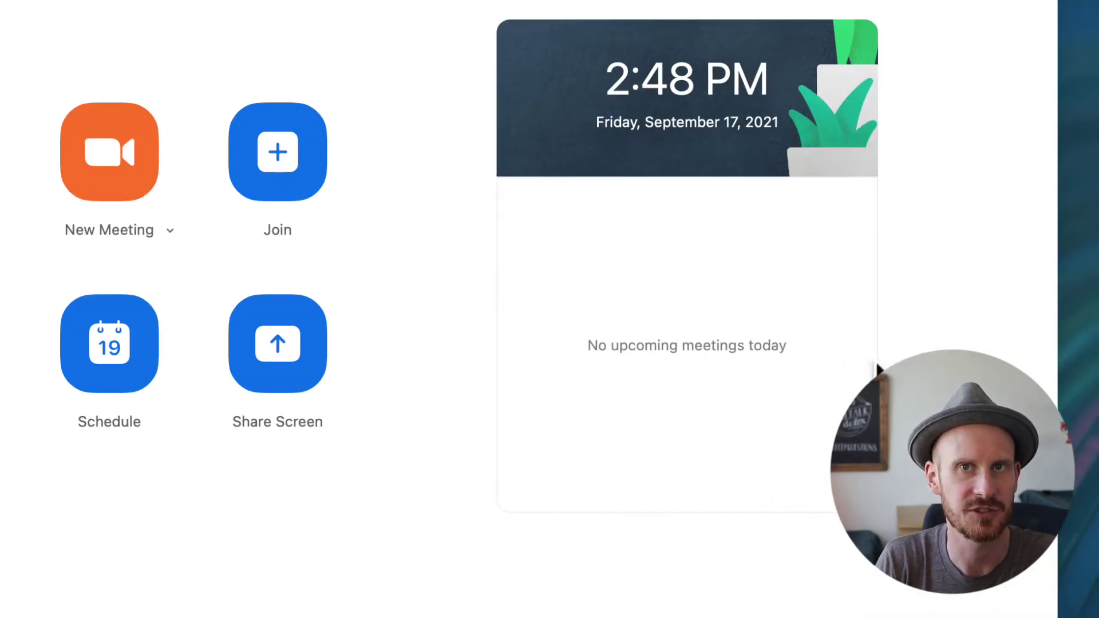
Start a new meeting from the Zoom home screen.
{"action": "left_click", "coordinate": [129, 171]}
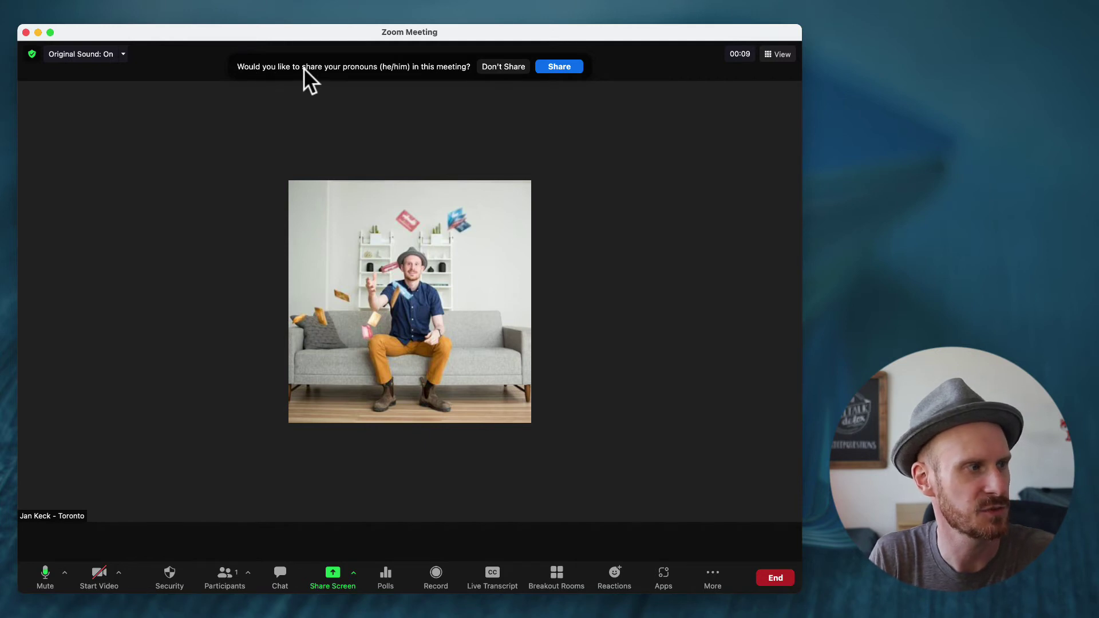
Share the he/him pronouns, unshare them from the Participants panel, then open Rename.
{"action": "left_click", "coordinate": [561, 66]}
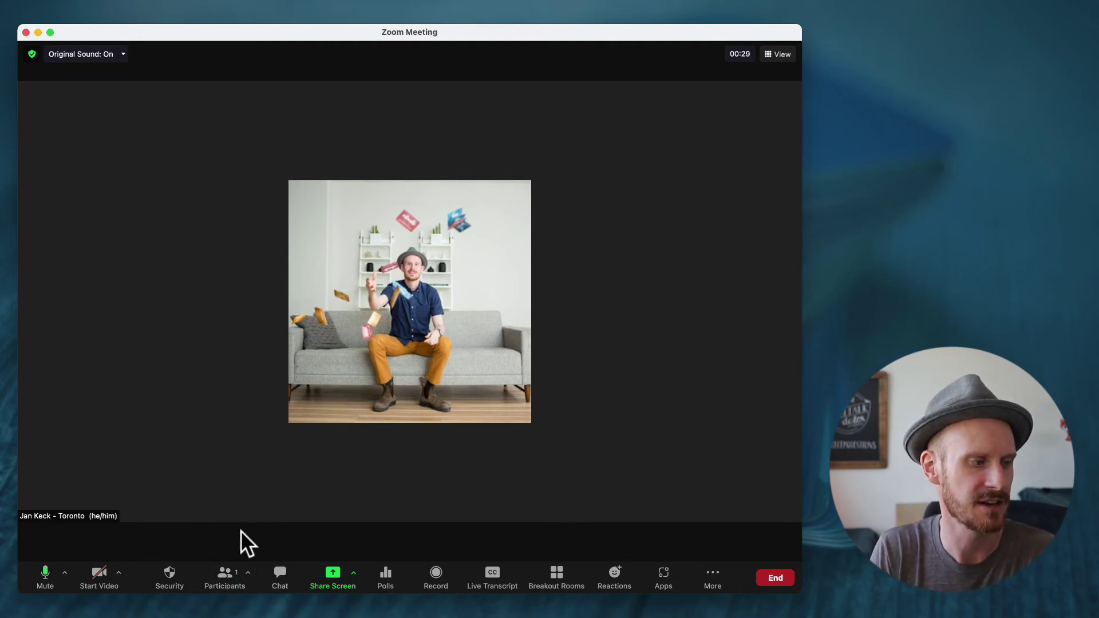
{"action": "left_click", "coordinate": [221, 573]}
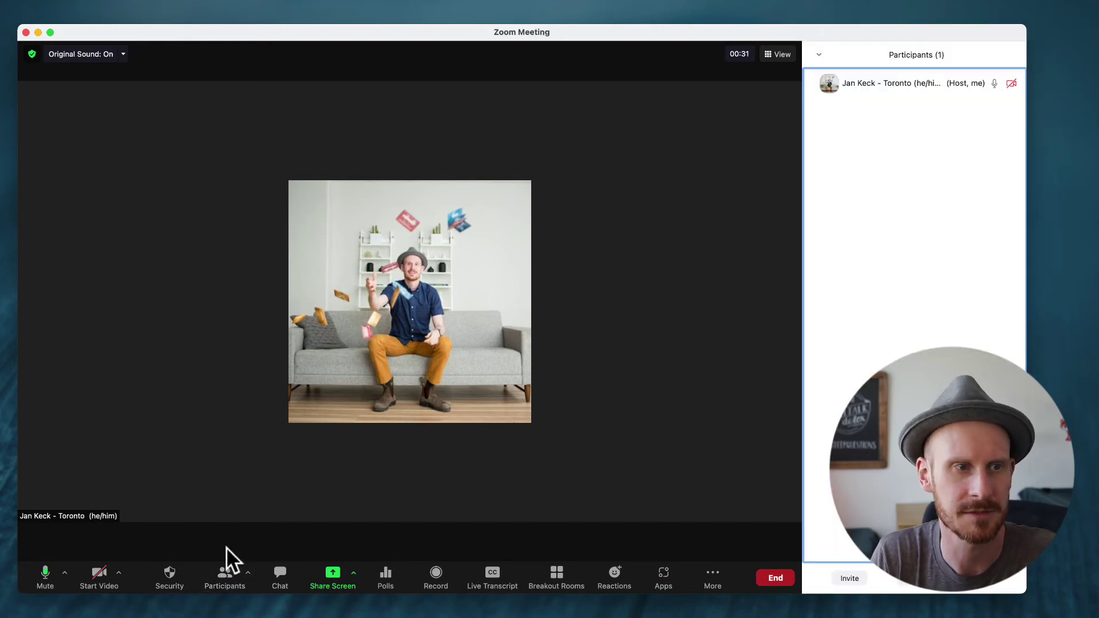
{"action": "mouse_move", "coordinate": [940, 91]}
{"action": "left_click", "coordinate": [1009, 84]}
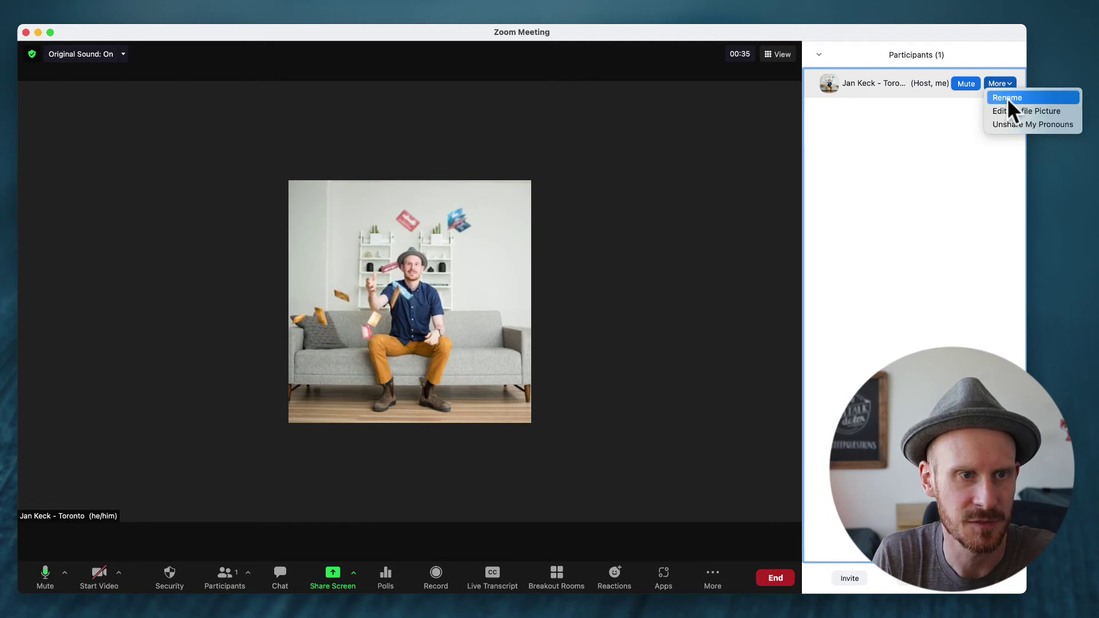
{"action": "left_click", "coordinate": [1065, 124]}
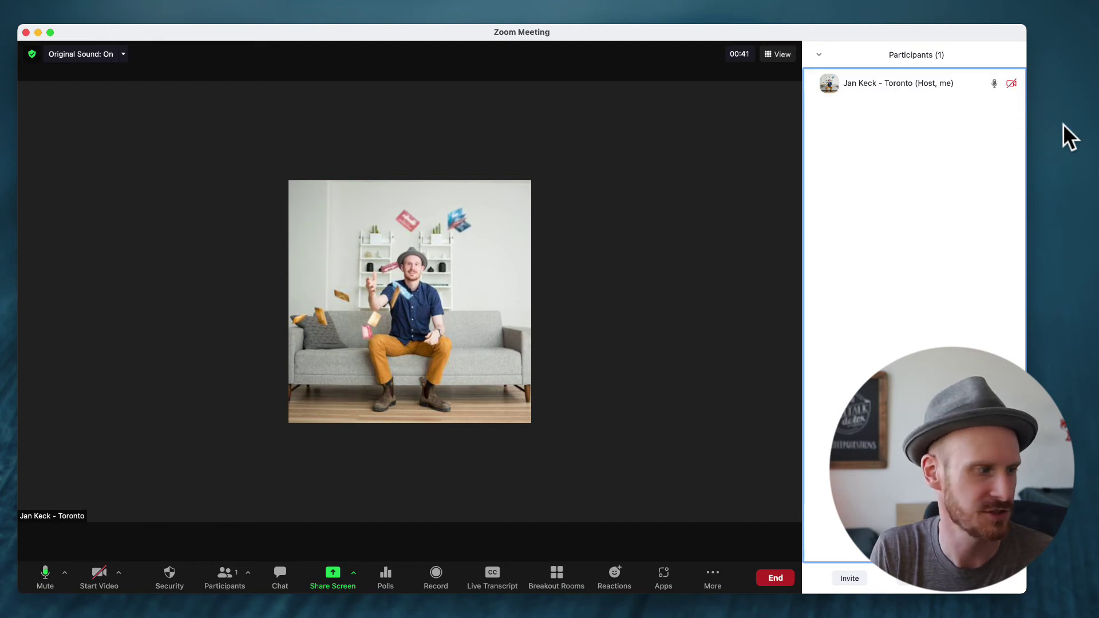
{"action": "left_click", "coordinate": [1000, 86]}
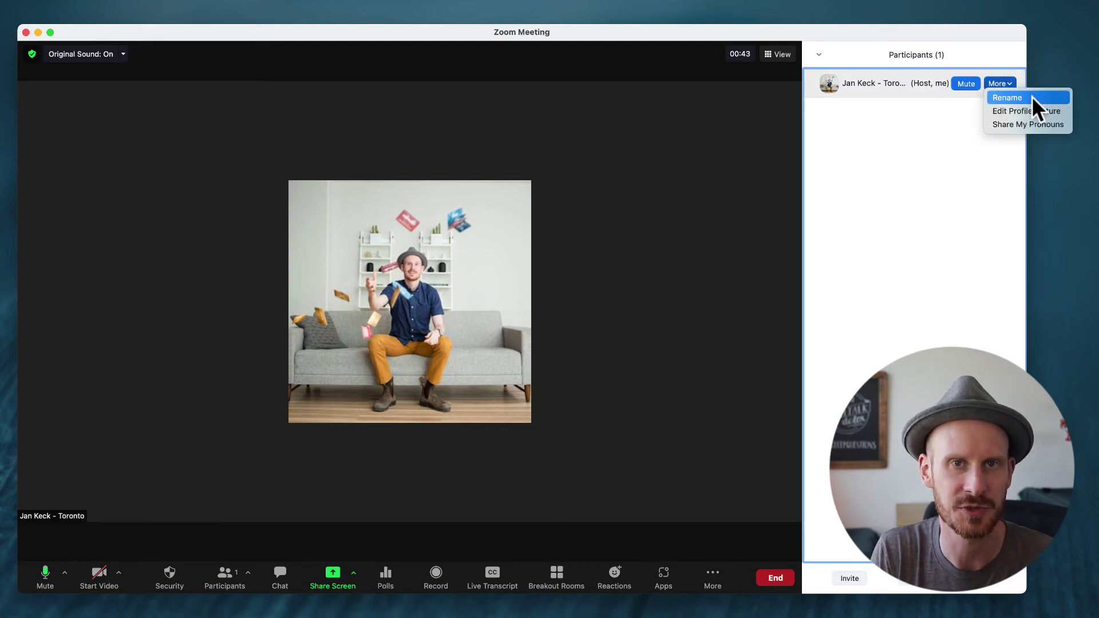
{"action": "left_click", "coordinate": [1031, 97]}
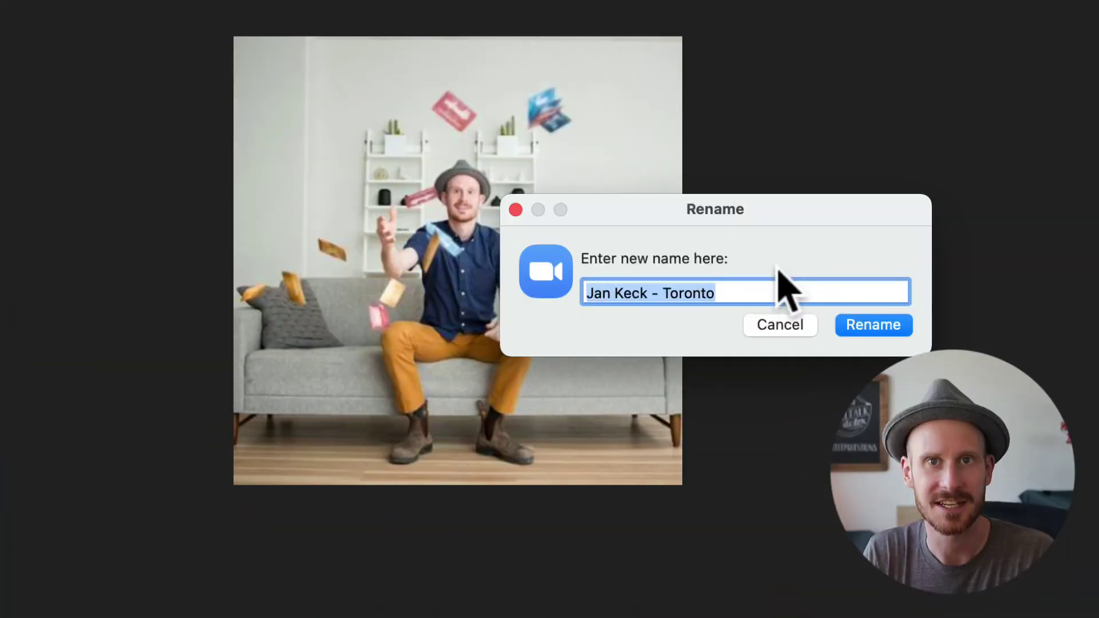
Place the cursor at the end of the display name and open the emoji viewer with Ctrl+Cmd+Space.
{"action": "left_click", "coordinate": [713, 294]}
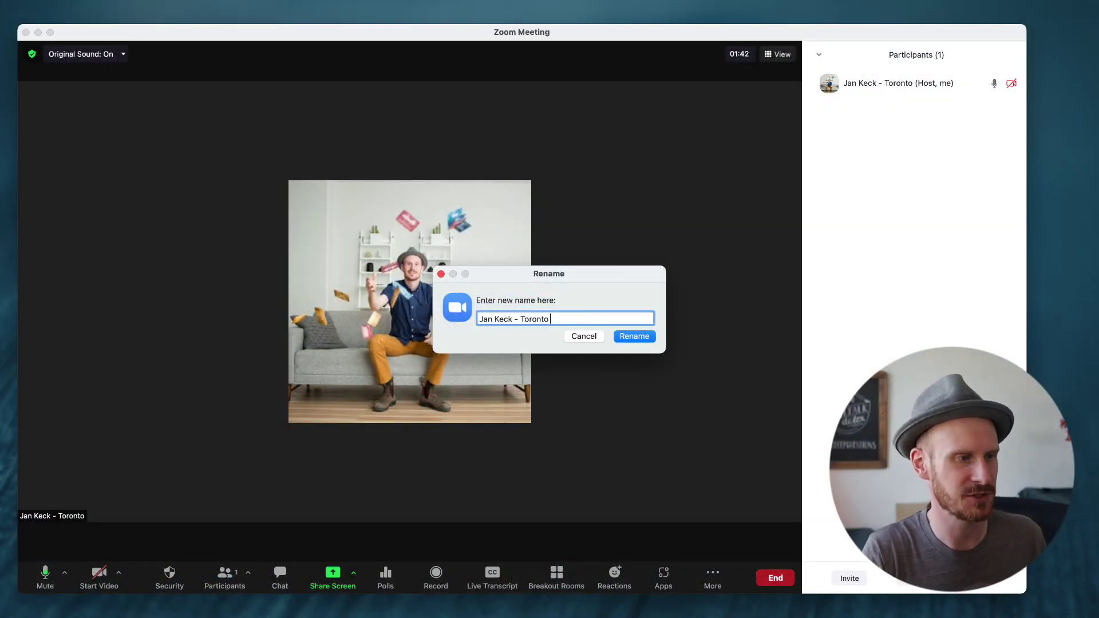
{"action": "key", "text": "ctrl+super+space"}
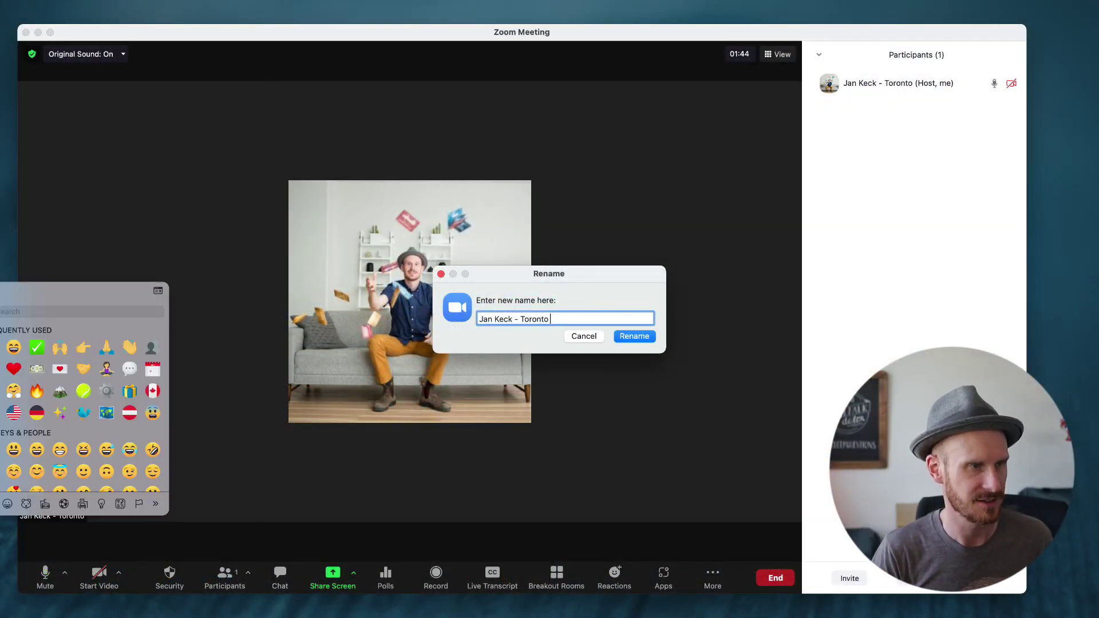
Append the 😊 emoji to the in-meeting display name and apply the rename.
{"action": "left_click_drag", "start_coordinate": [66, 301], "coordinate": [781, 209]}
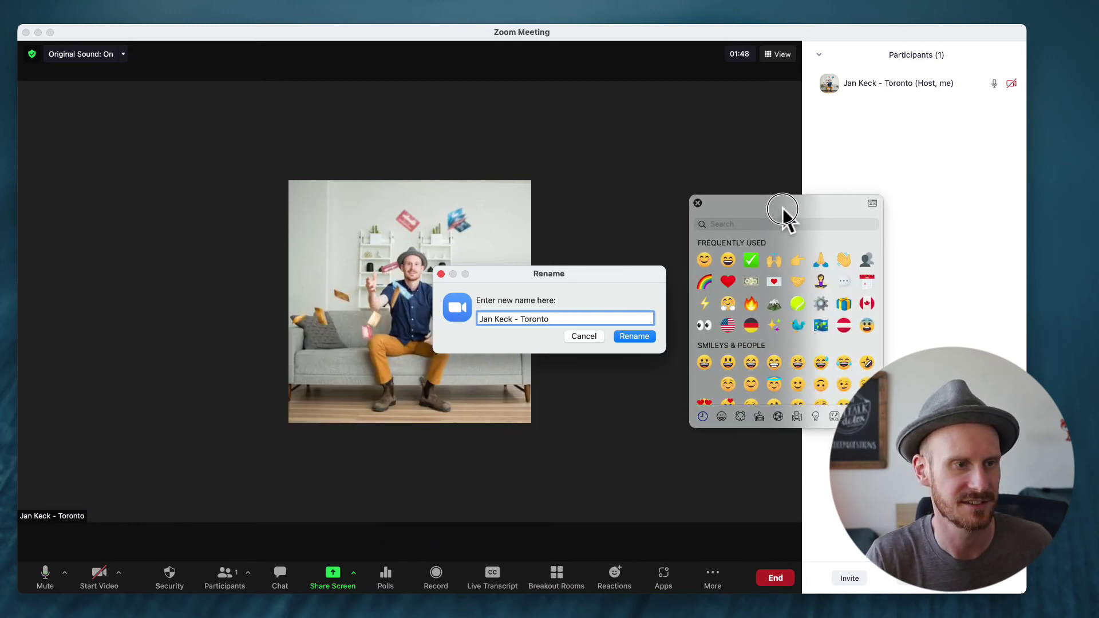
{"action": "left_click", "coordinate": [767, 223]}
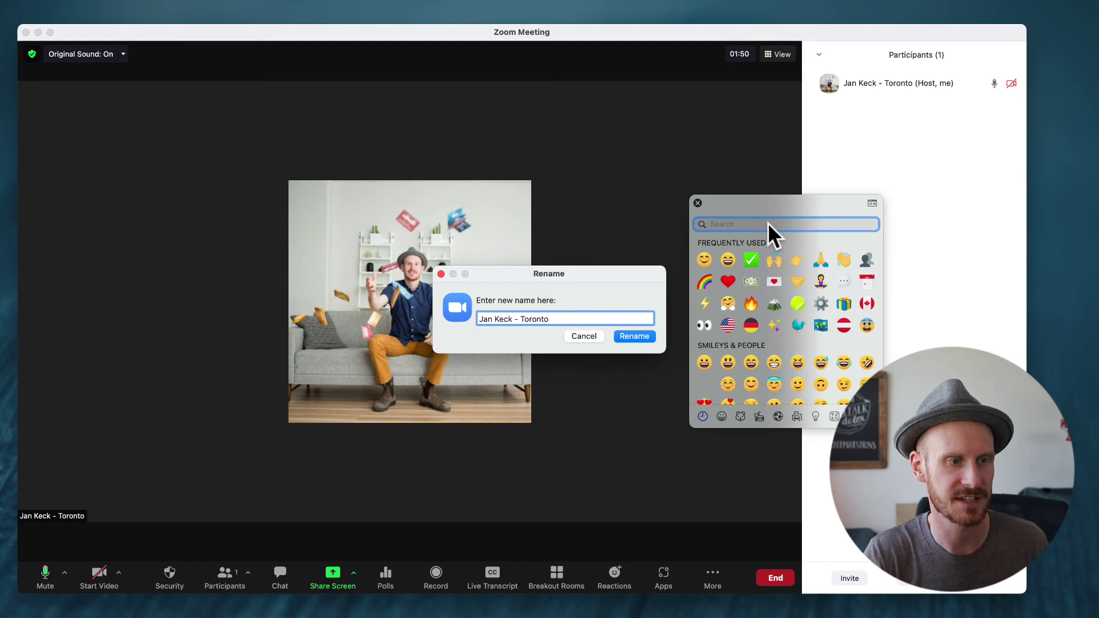
{"action": "left_click", "coordinate": [705, 260]}
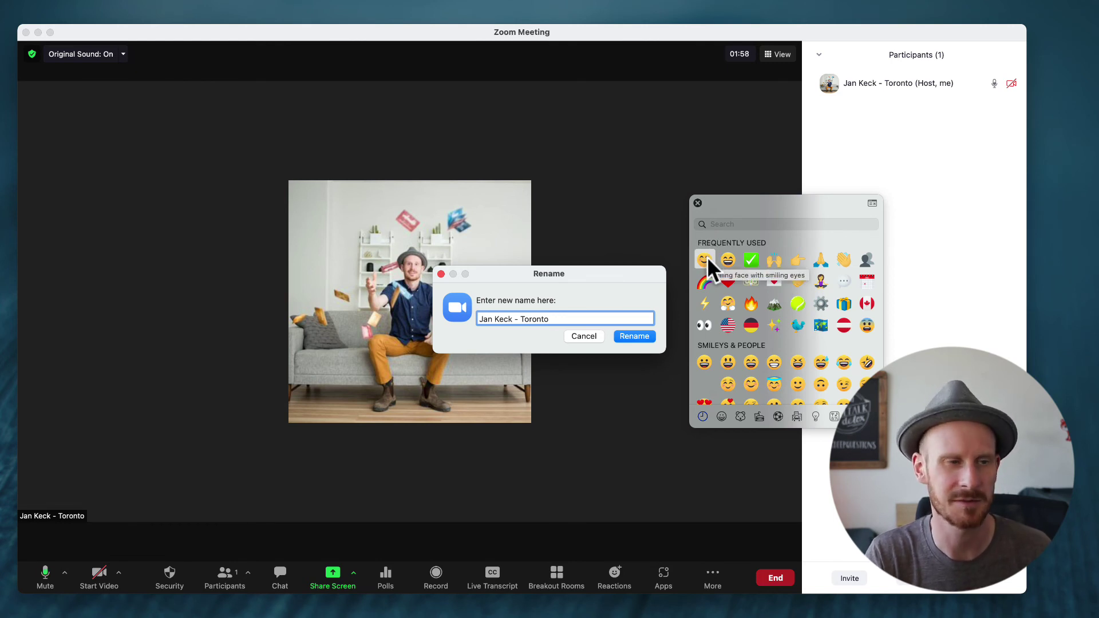
{"action": "left_click", "coordinate": [705, 258]}
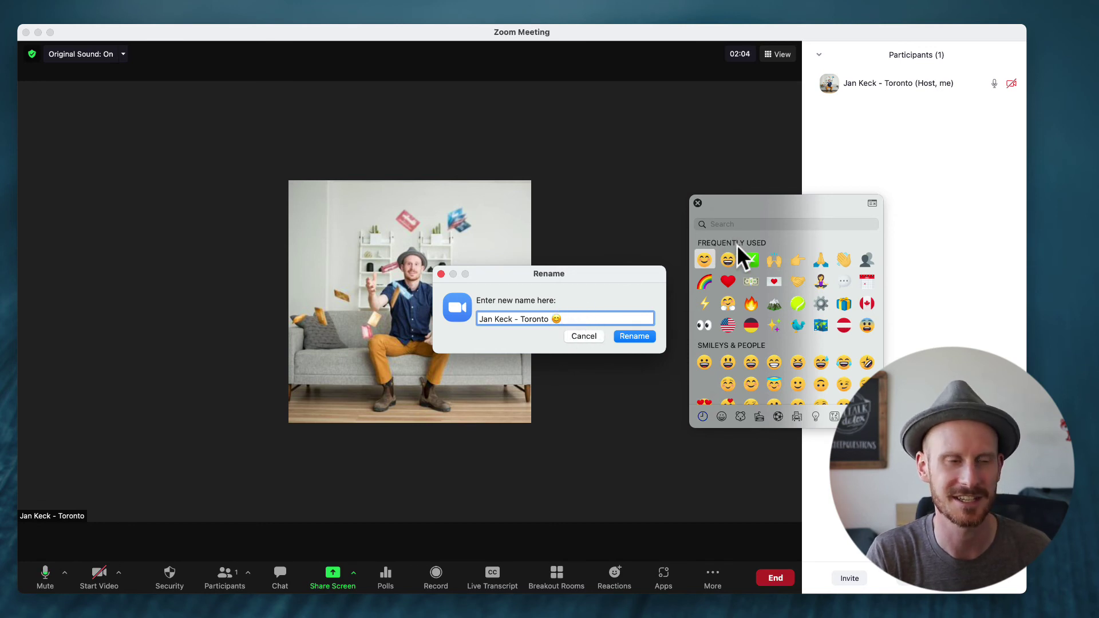
{"action": "left_click", "coordinate": [630, 334]}
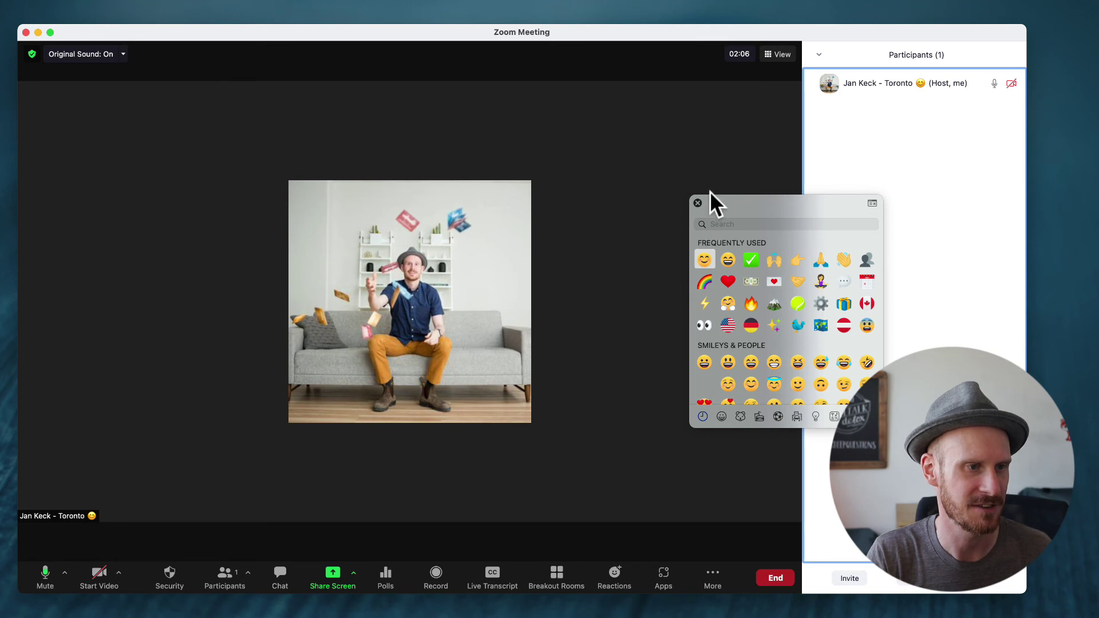
{"action": "left_click", "coordinate": [698, 203]}
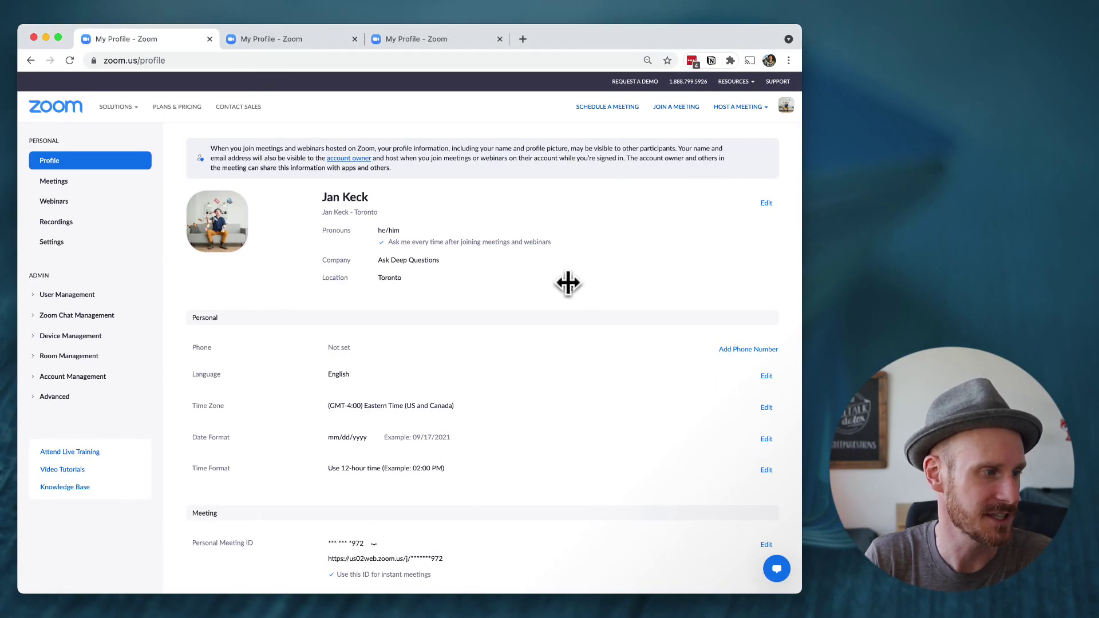
Change pronoun sharing to 'Always share in meetings and webinars' in the profile editor.
{"action": "left_click", "coordinate": [768, 203]}
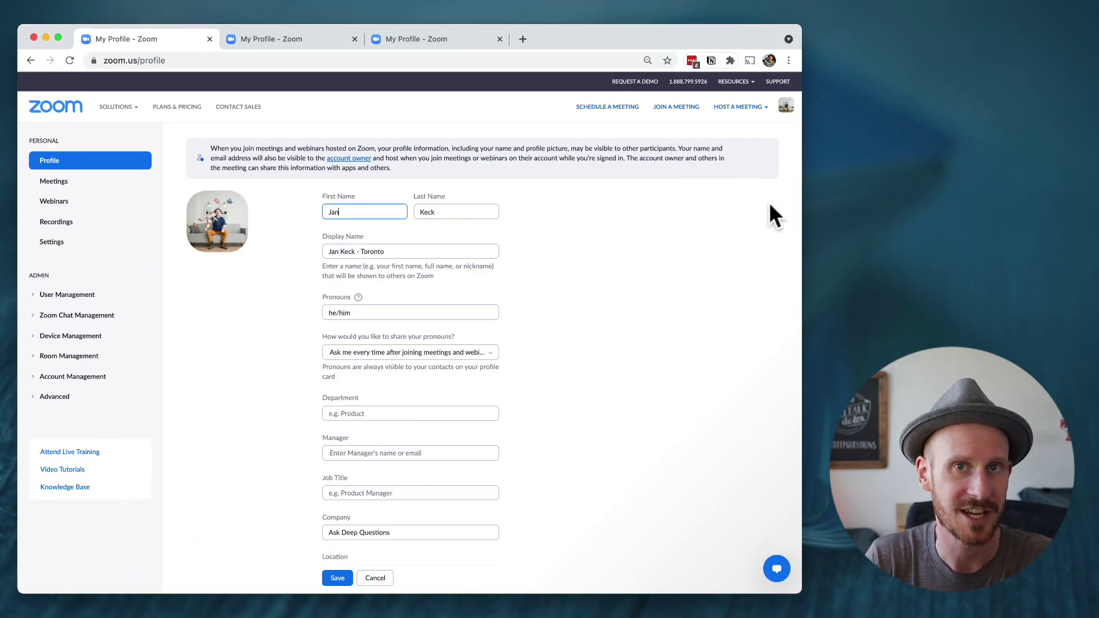
{"action": "left_click", "coordinate": [394, 352]}
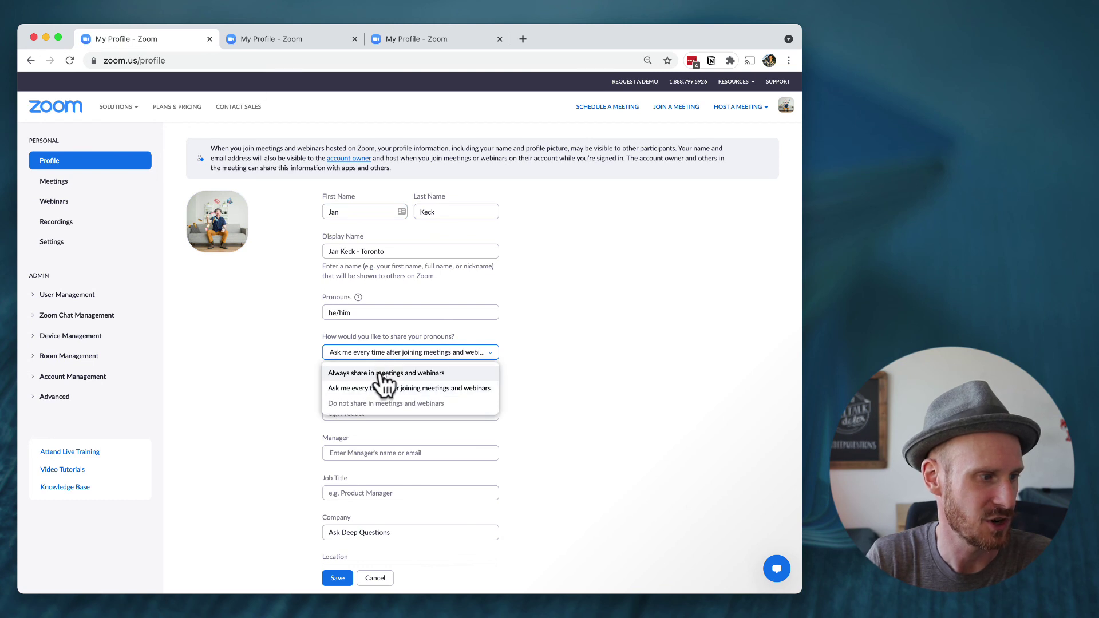
{"action": "left_click", "coordinate": [453, 375]}
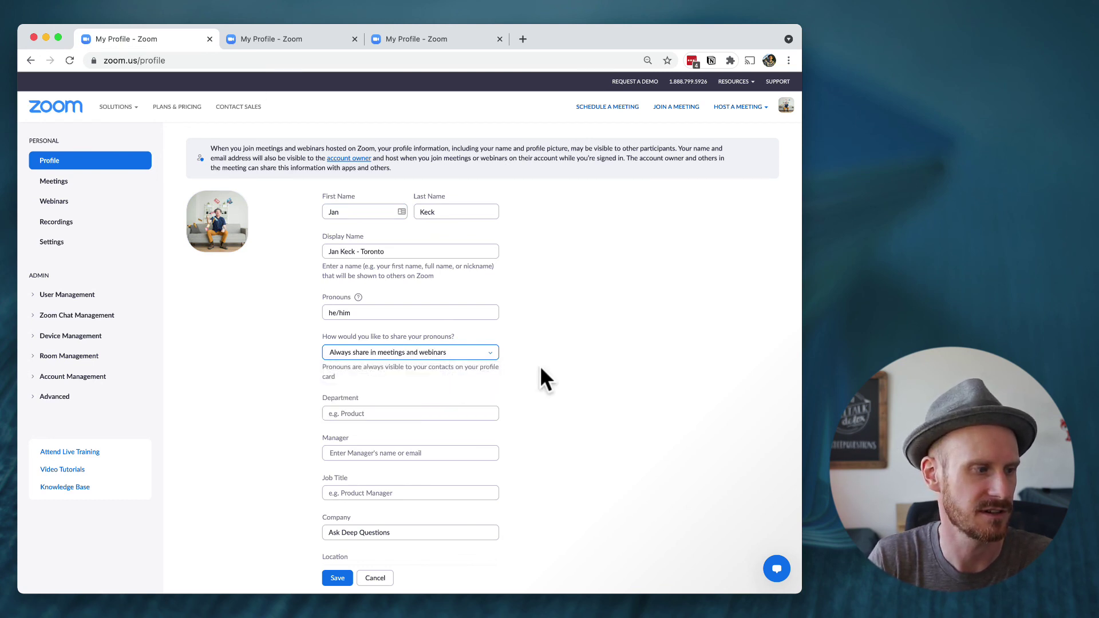